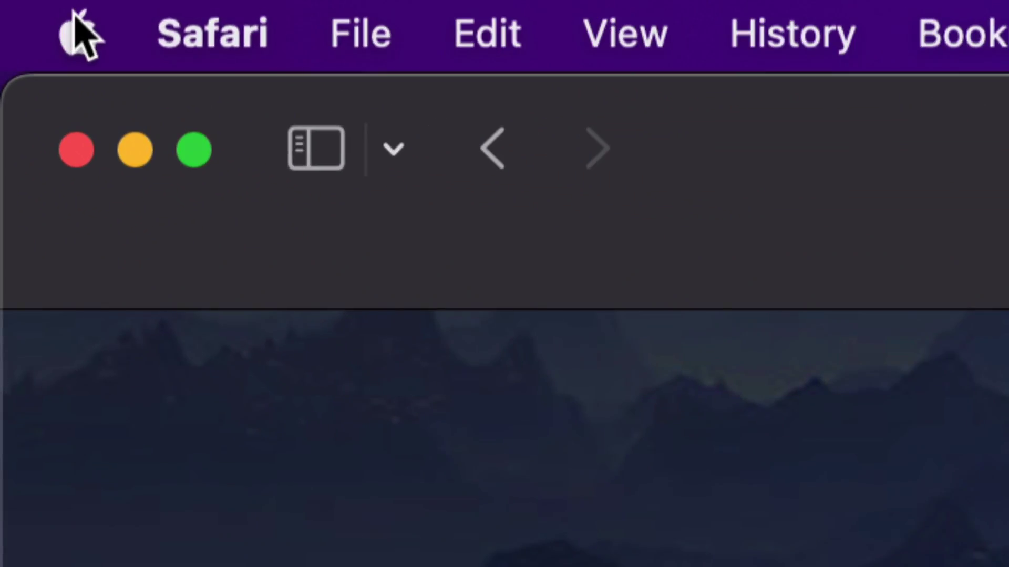
# Open System Preferences to the Software Update pane offering macOS Ventura 13.0 (3.92 GB)
pyautogui.click(79, 33)
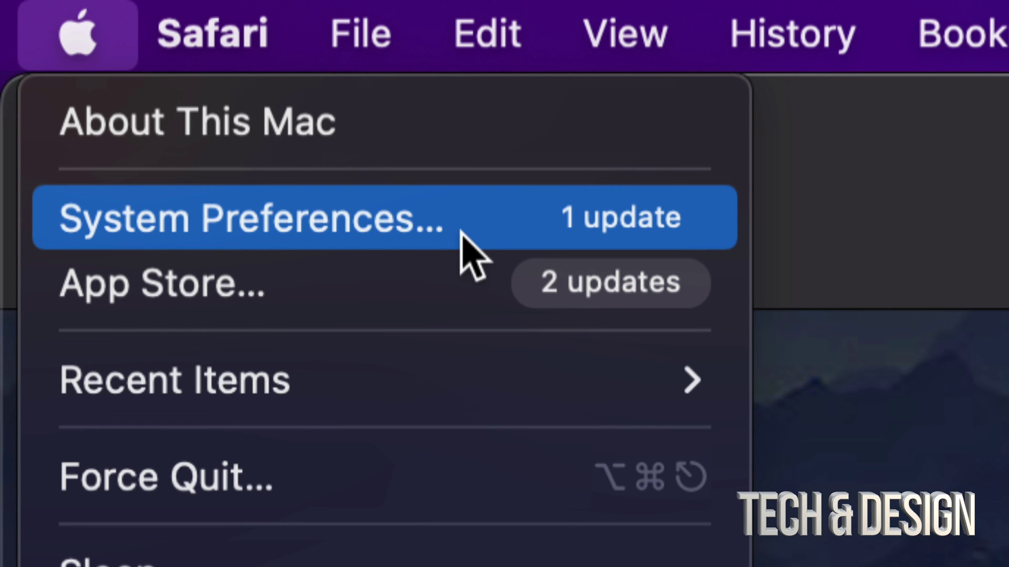
pyautogui.click(332, 231)
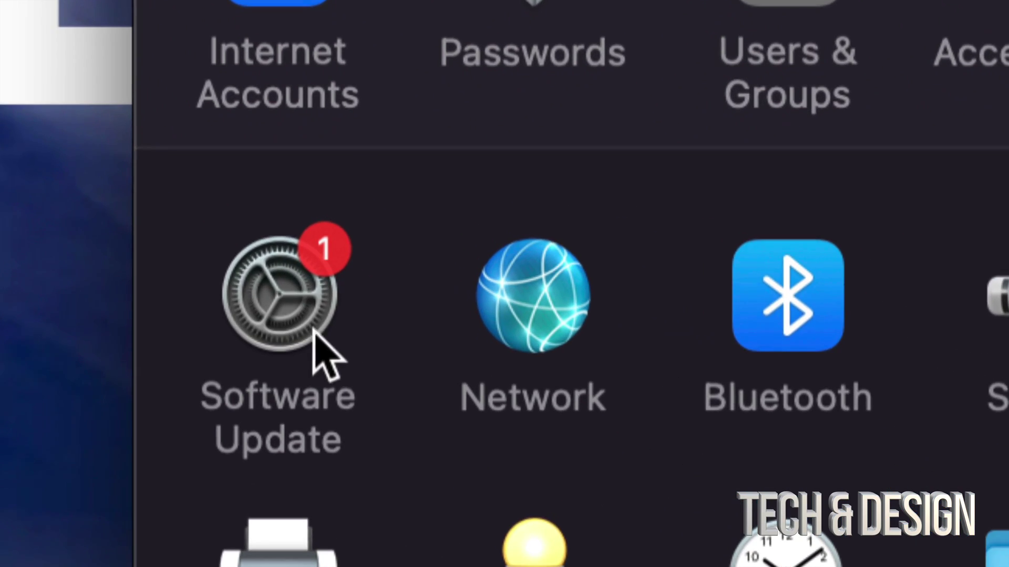
pyautogui.click(270, 323)
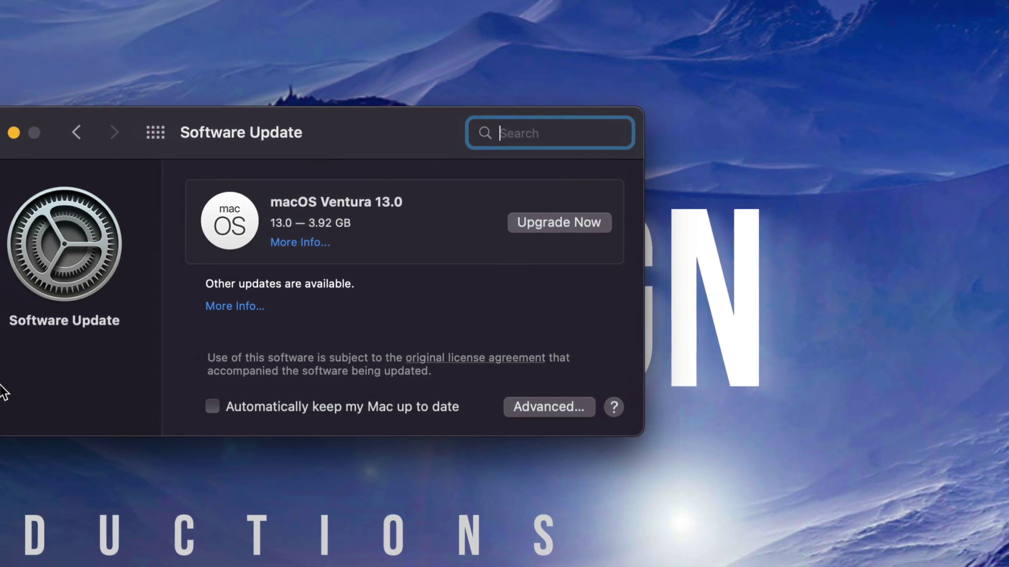
# Keep automatic update checking on in the Advanced options, with downloads and installs off
pyautogui.click(492, 406)
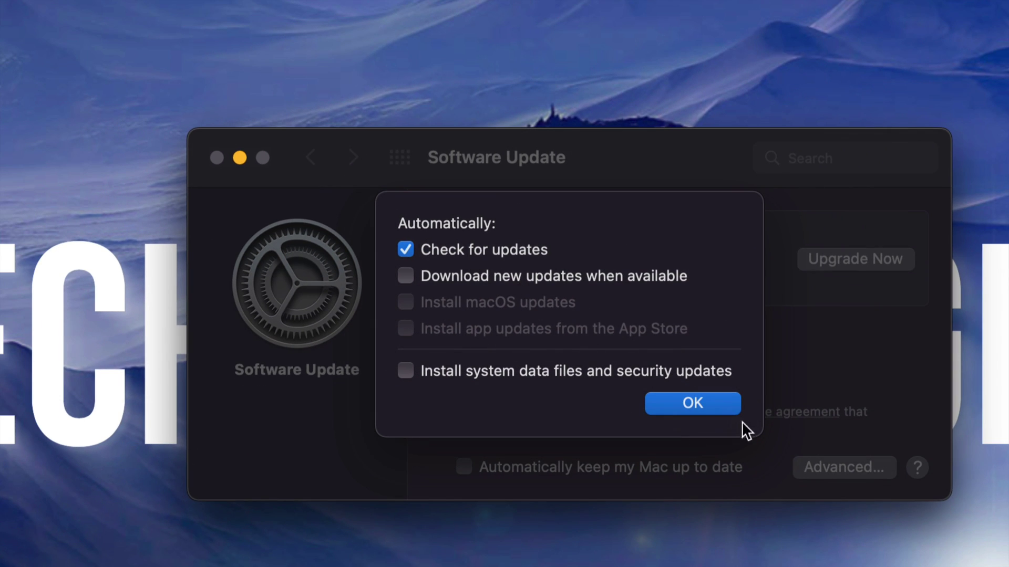
pyautogui.click(690, 403)
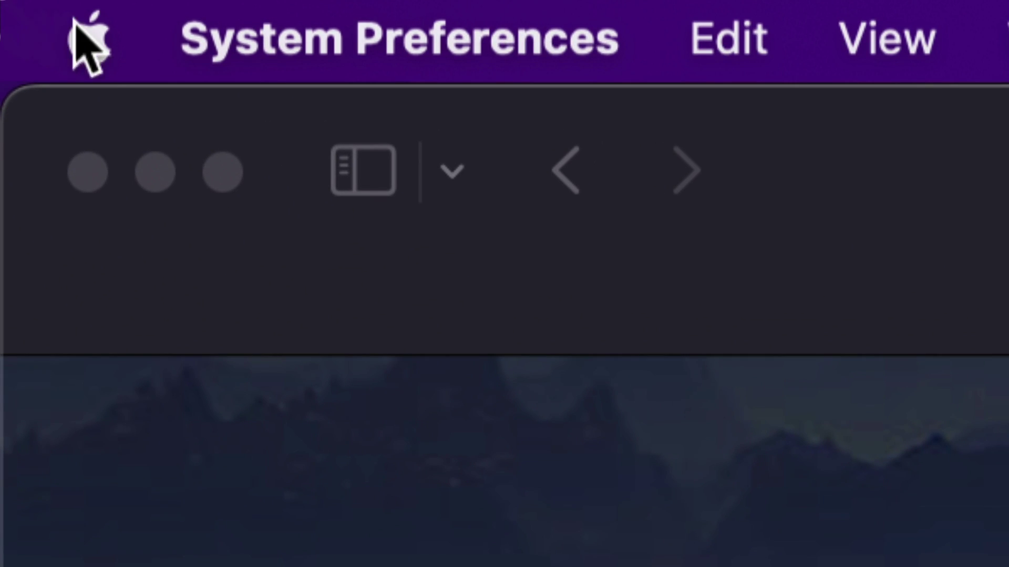
# Search the App Store for 'macos ventura' and request the macOS Ventura download
pyautogui.click(89, 32)
pyautogui.click(172, 329)
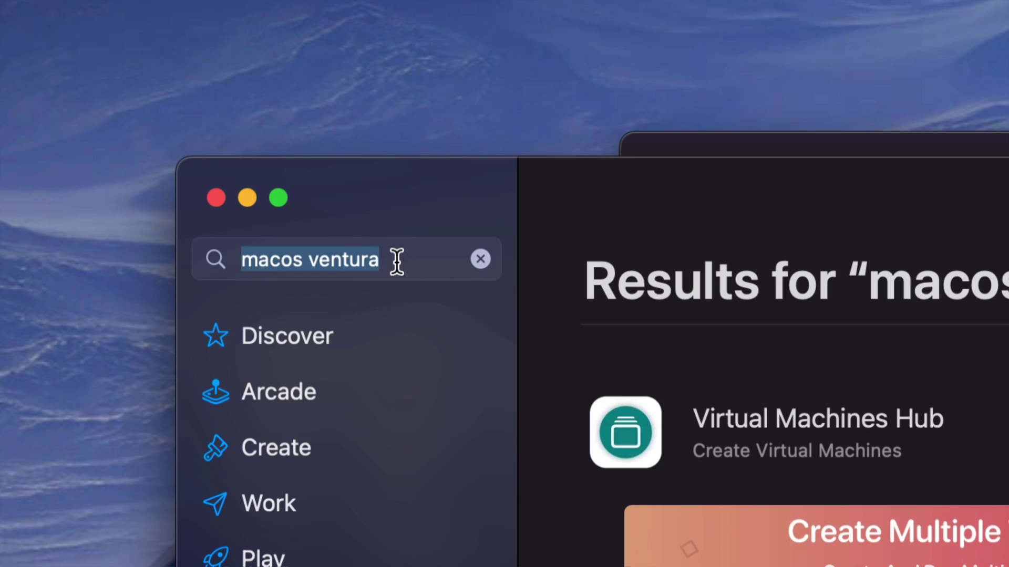
pyautogui.write('macos ventura')
pyautogui.click(396, 261)
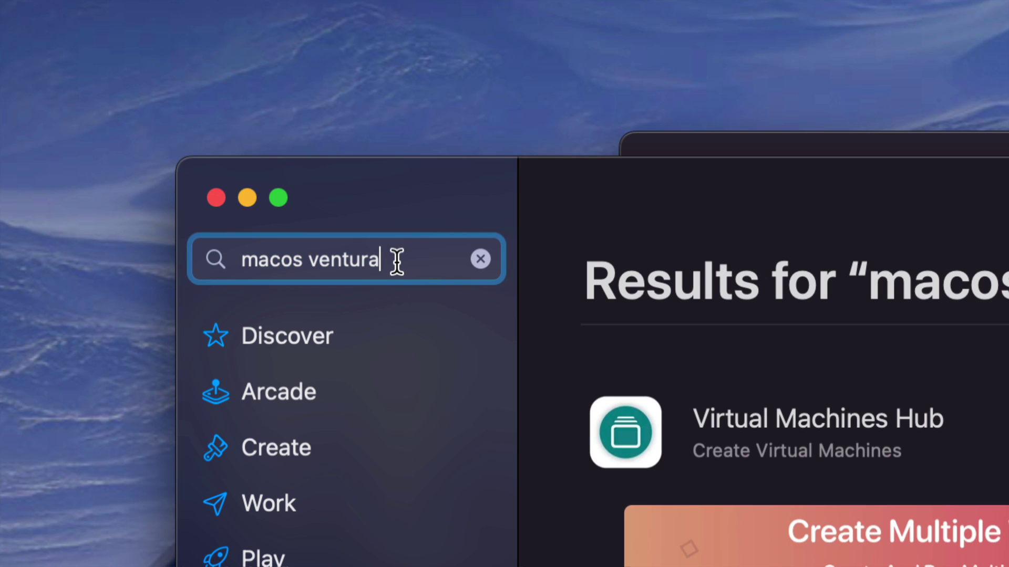
pyautogui.press('Return')
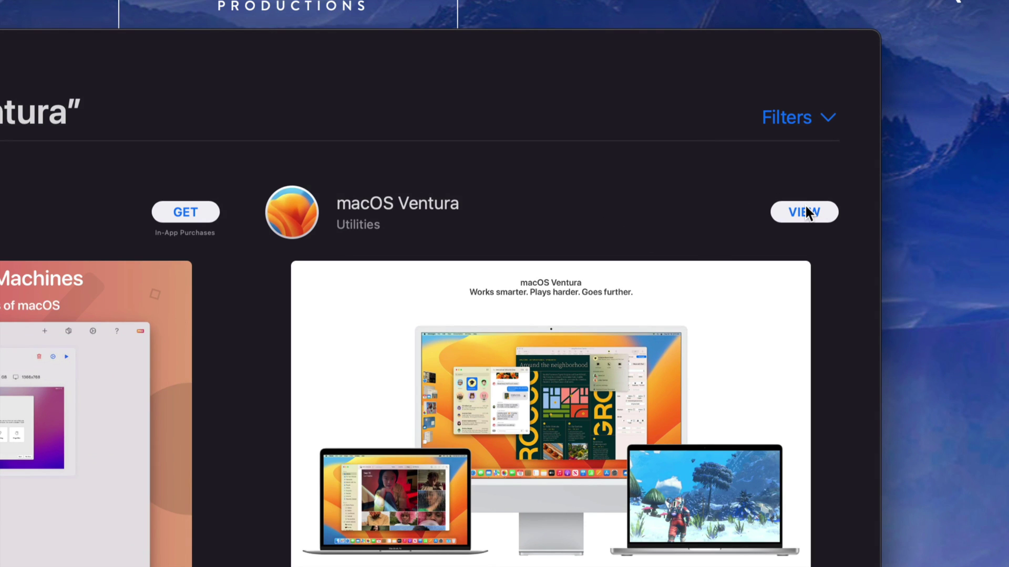
pyautogui.click(805, 208)
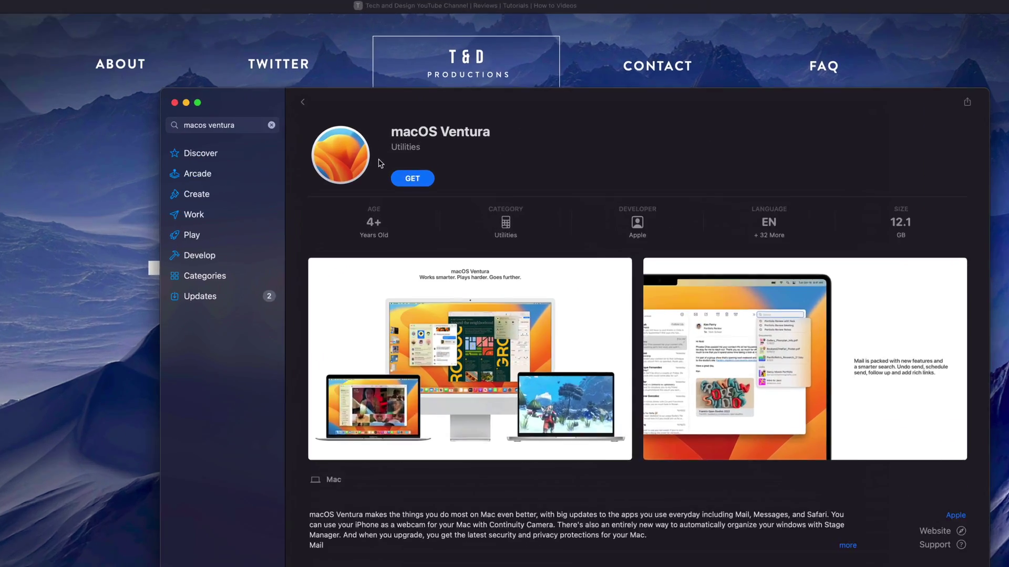
pyautogui.click(412, 183)
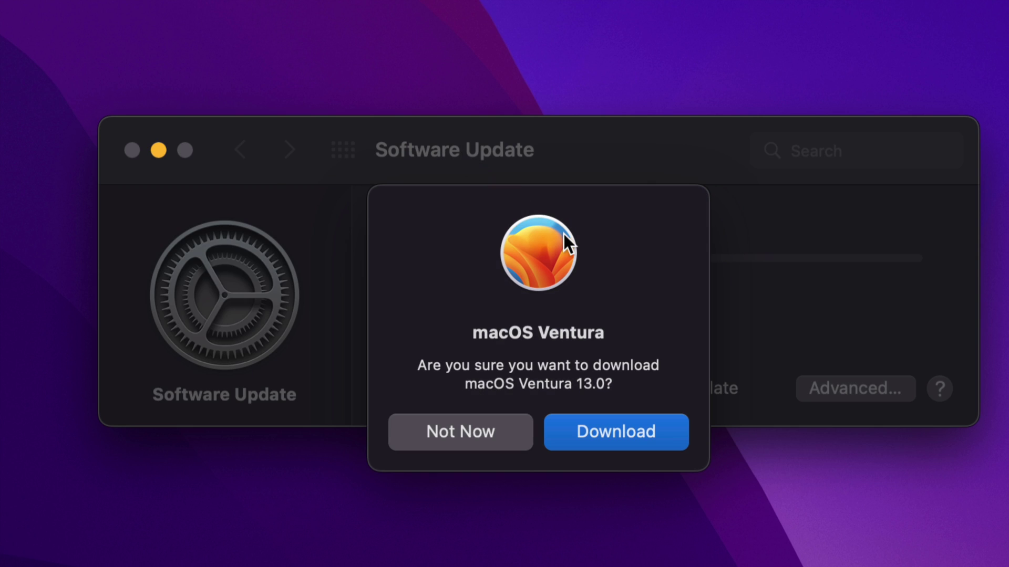
# Confirm the macOS Ventura 13.0 download and wait for the installer to open
pyautogui.click(610, 434)
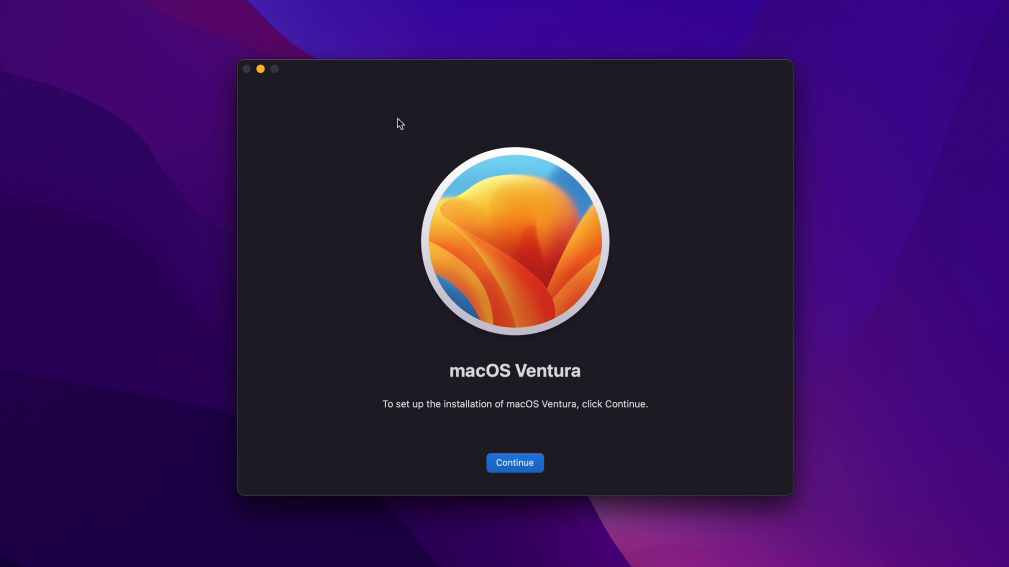
# Move the installer aside to view Software Update, then bring the installer back
pyautogui.moveTo(295, 68)
pyautogui.mouseDown()
pyautogui.moveTo(406, 135)
pyautogui.moveTo(664, 39)
pyautogui.mouseUp()
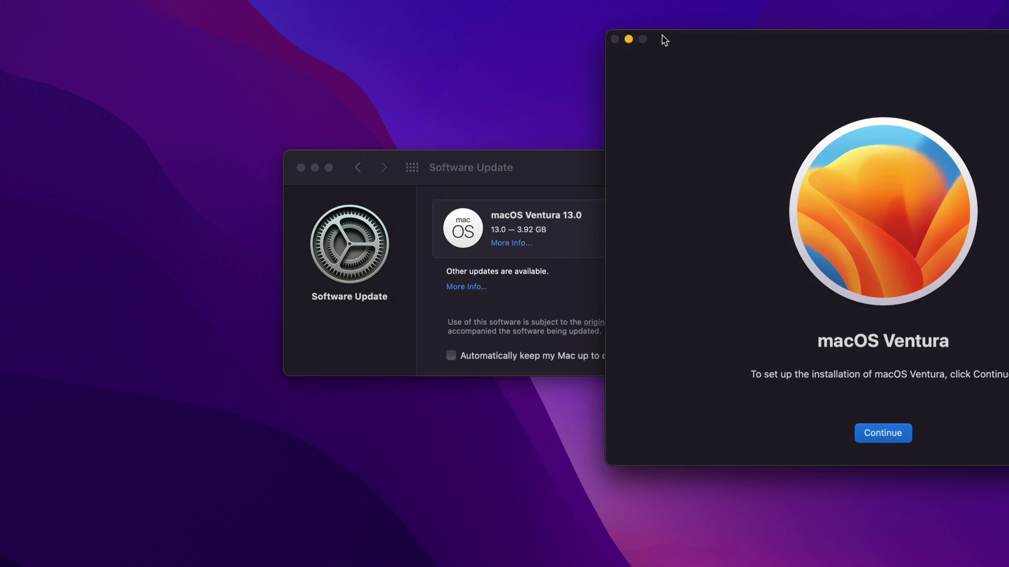
pyautogui.moveTo(546, 166); pyautogui.dragTo(412, 153)
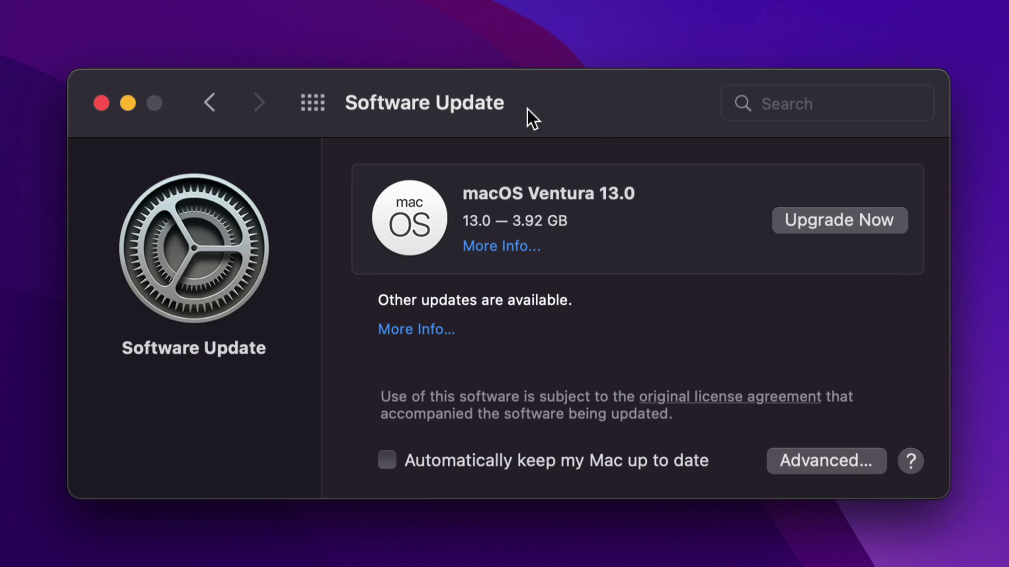
pyautogui.click(841, 228)
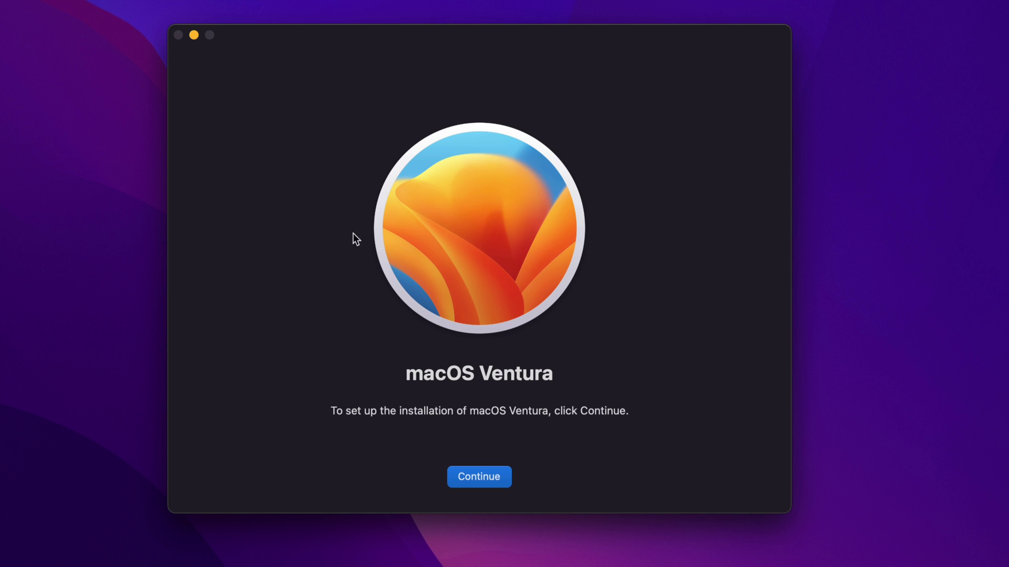
# Accept the Ventura license agreement and choose Macintosh HD as the install disk
pyautogui.click(478, 478)
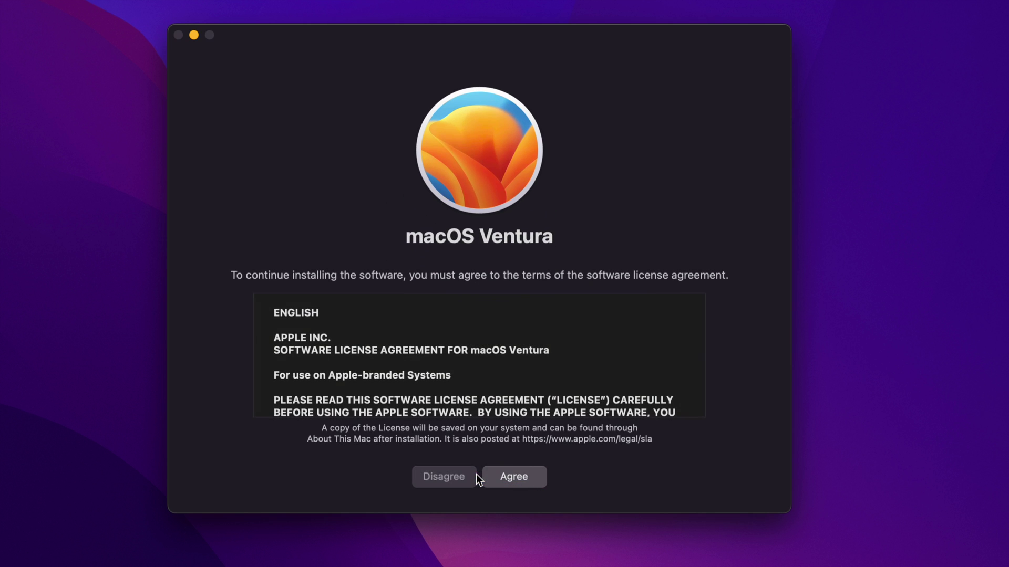
pyautogui.click(514, 482)
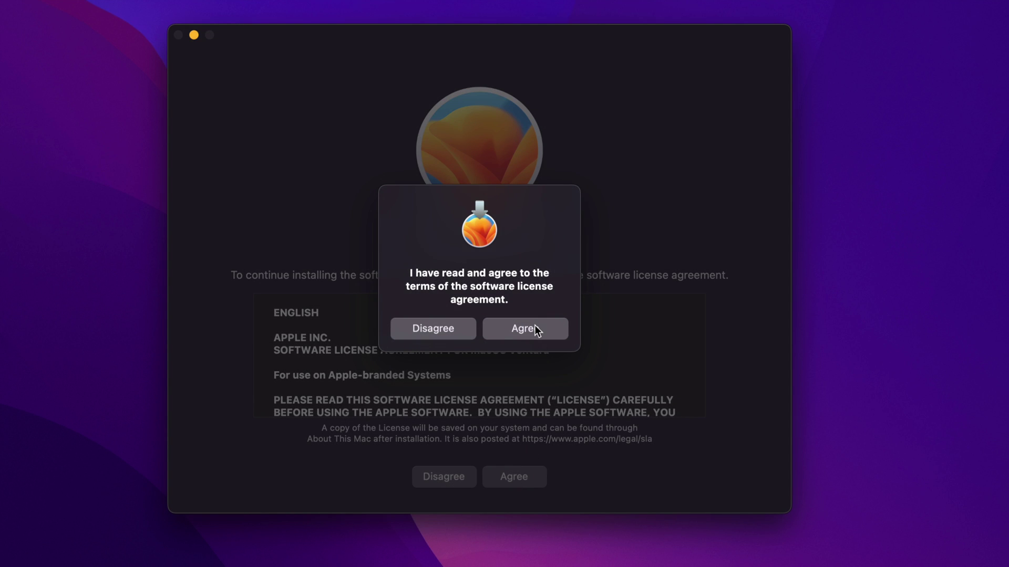
pyautogui.click(529, 328)
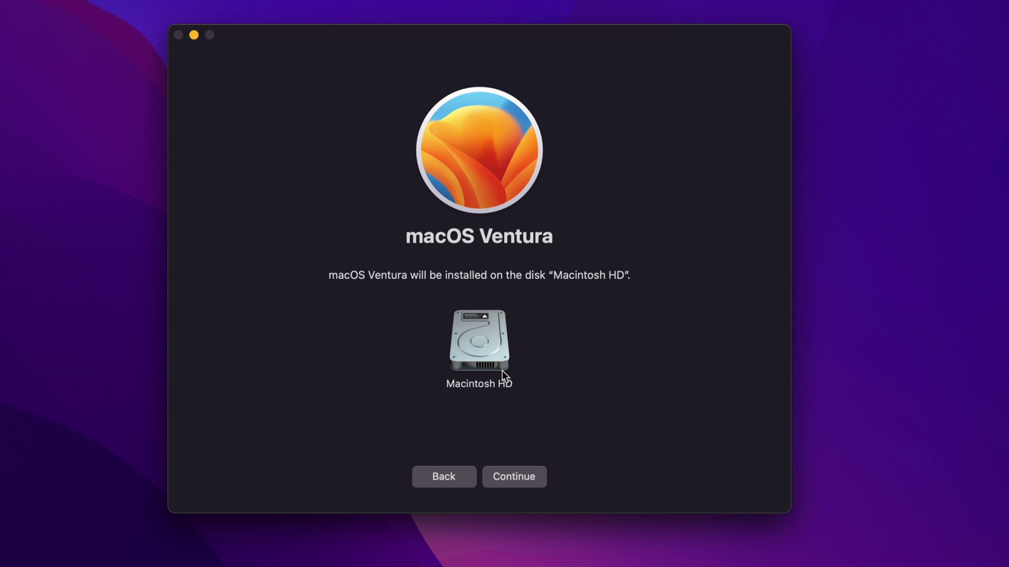
pyautogui.click(525, 480)
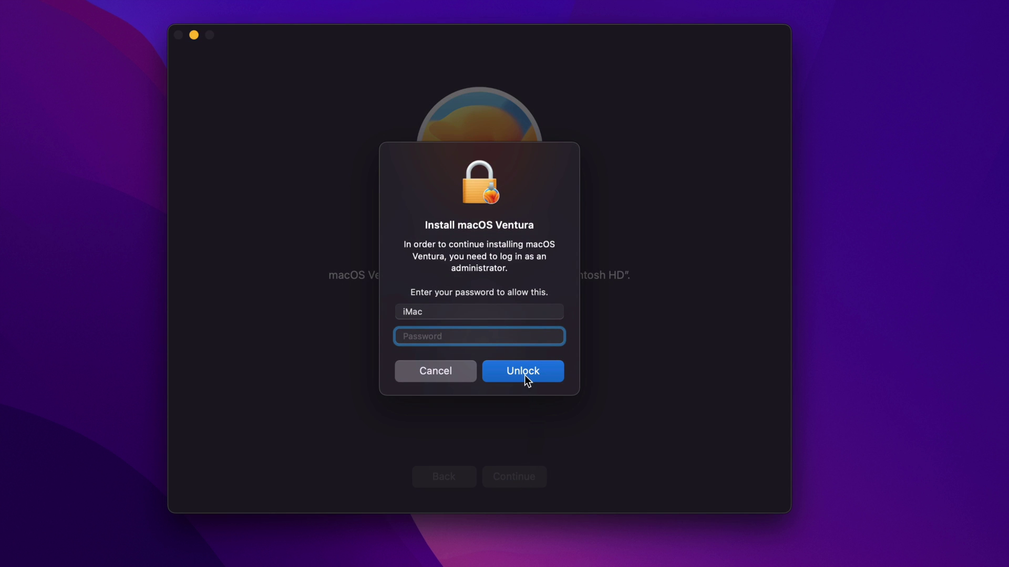
# Authorise the Ventura installation as administrator and let it finish and restart
pyautogui.click(525, 375)
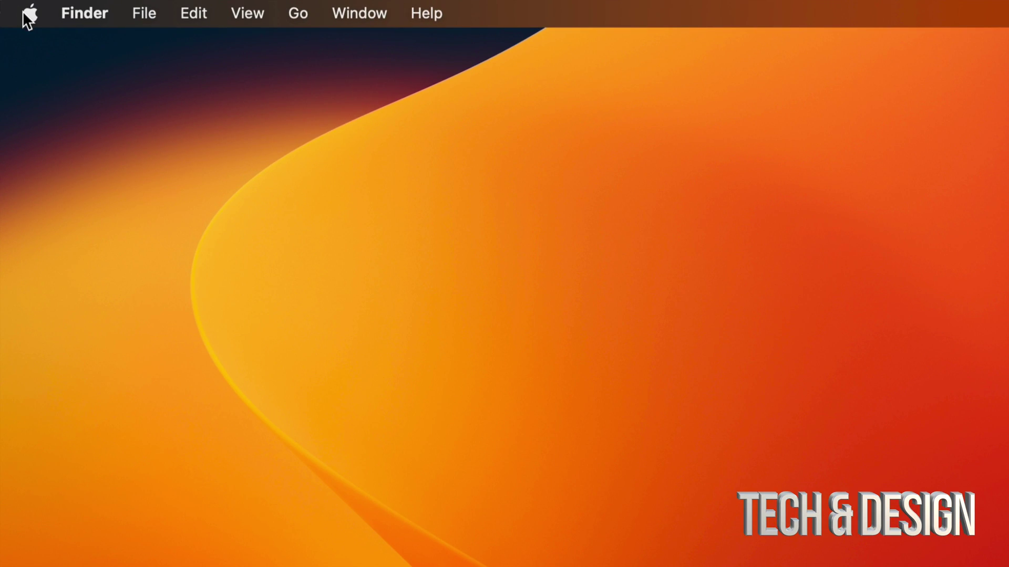
# Open System Settings > General > Software Update to confirm macOS Ventura 13.0 is current
pyautogui.click(11, 5)
pyautogui.click(61, 72)
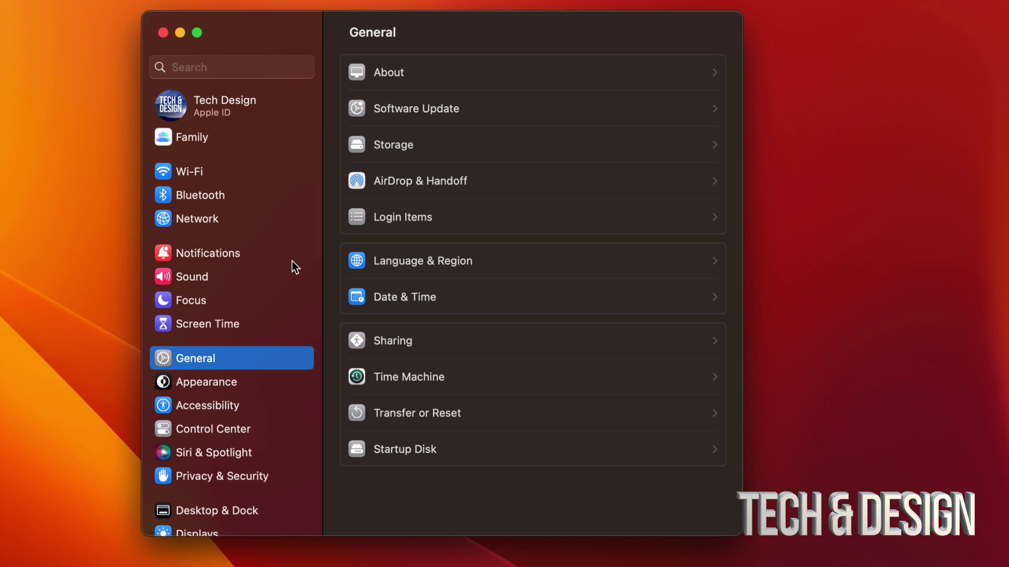
pyautogui.scroll(-3, 203, 353)
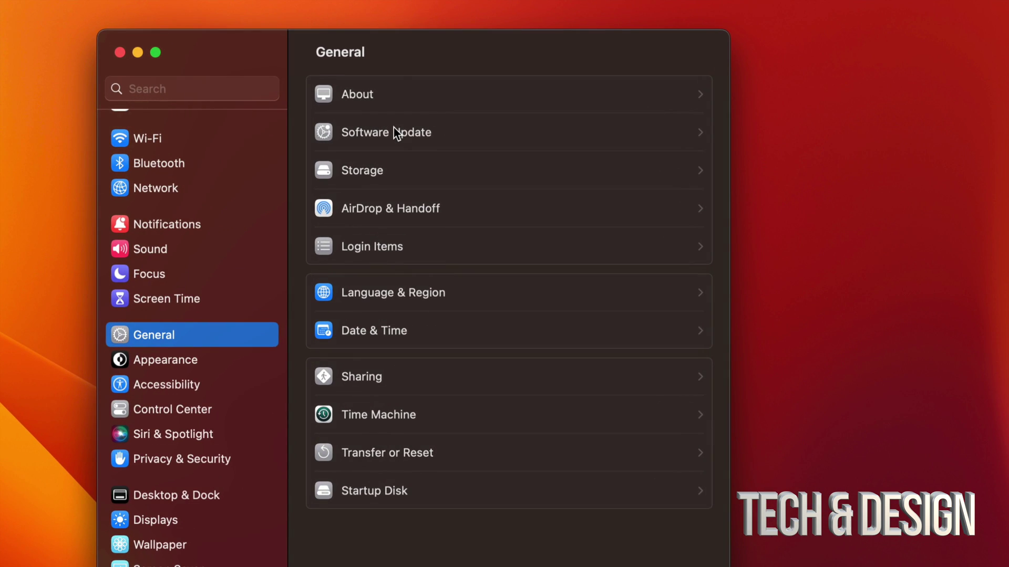
pyautogui.click(402, 129)
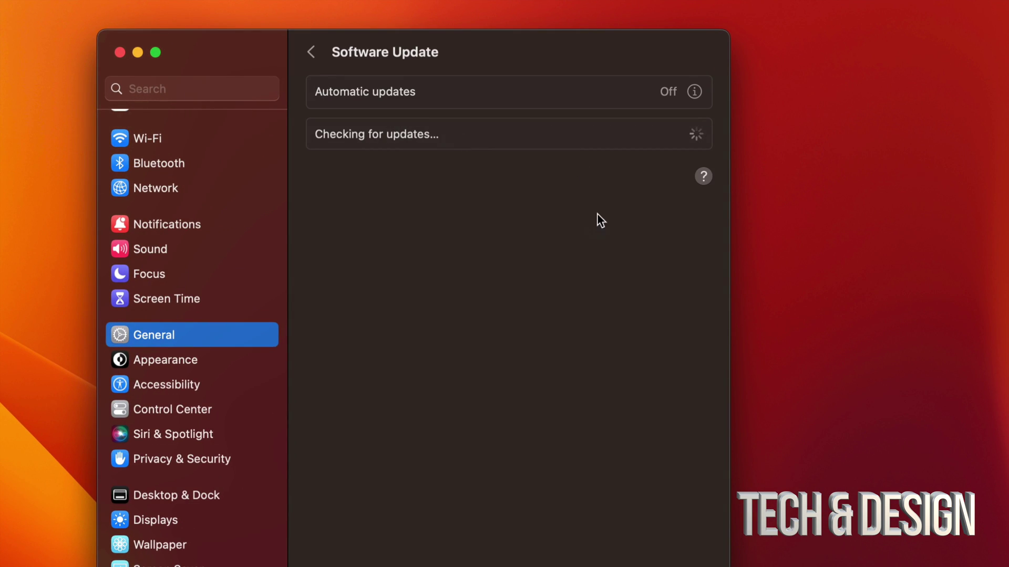